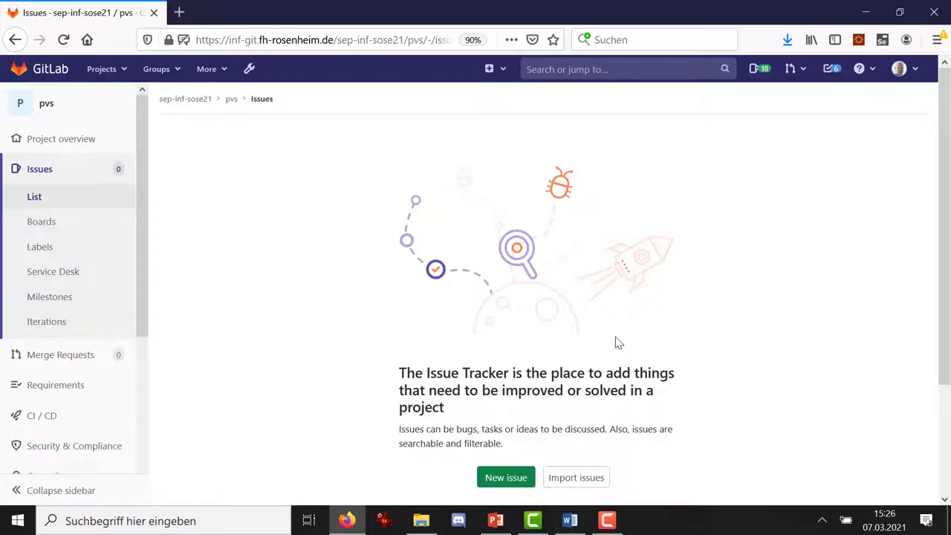
Switch to Word and look through the team kickoff document down to the section on Meilensteine.
{"action": "left_click", "coordinate": [570, 522]}
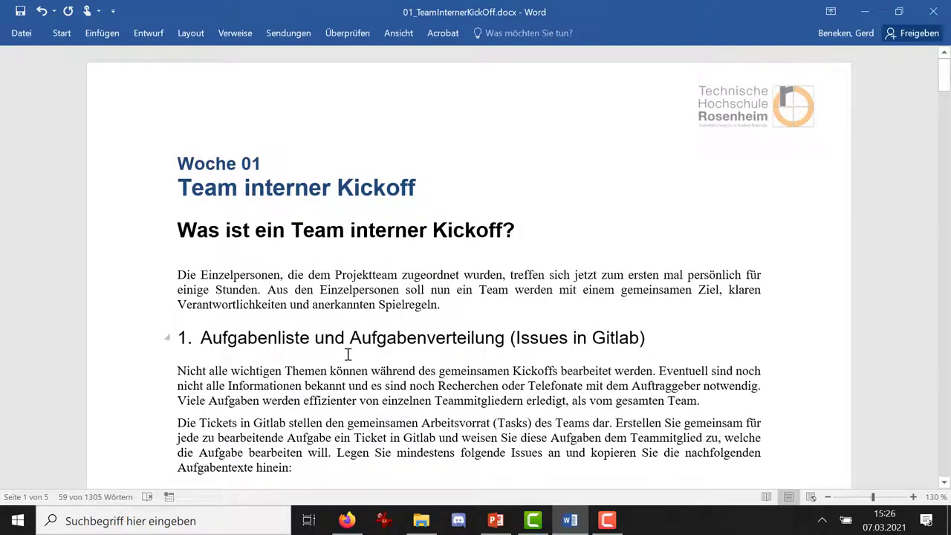
{"action": "scroll", "coordinate": [353, 357], "scroll_direction": "down", "scroll_amount": 5}
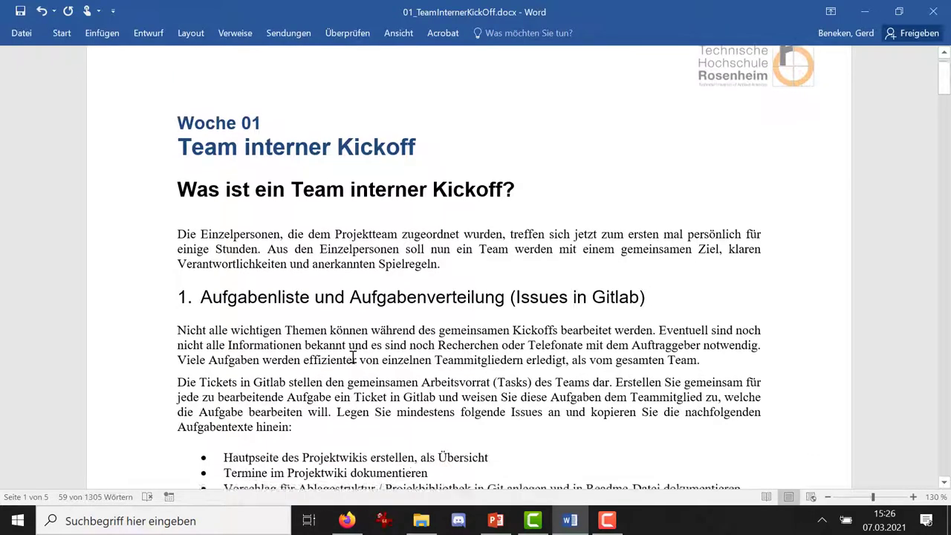
{"action": "scroll", "coordinate": [353, 357], "scroll_direction": "down", "scroll_amount": 7}
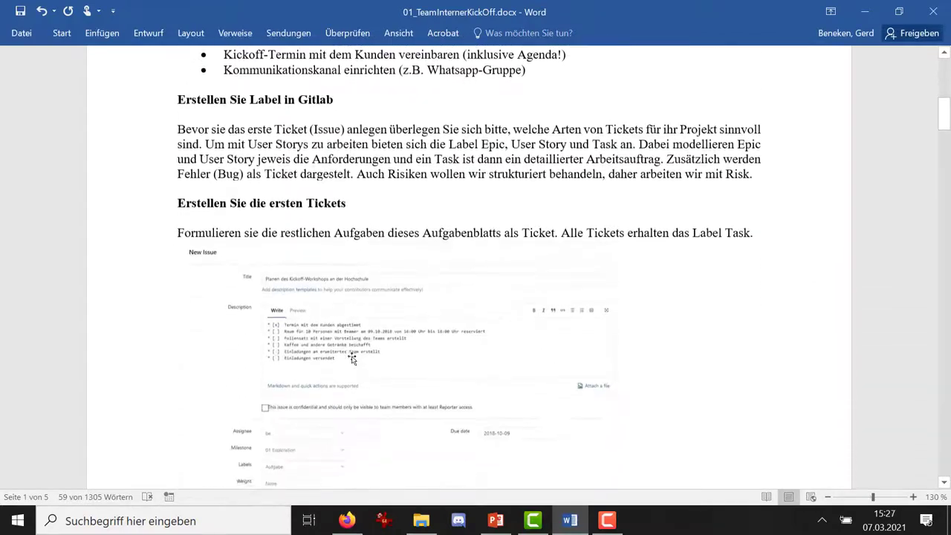
{"action": "scroll", "coordinate": [352, 358], "scroll_direction": "down", "scroll_amount": 6}
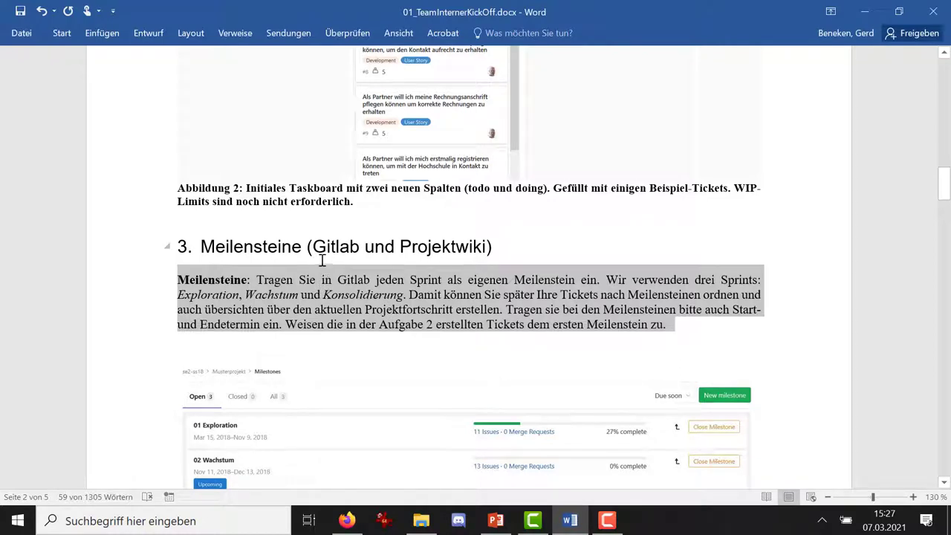
Switch back to GitLab in Firefox and start a new issue titled "Meilensteine anlegen".
{"action": "left_click", "coordinate": [347, 521]}
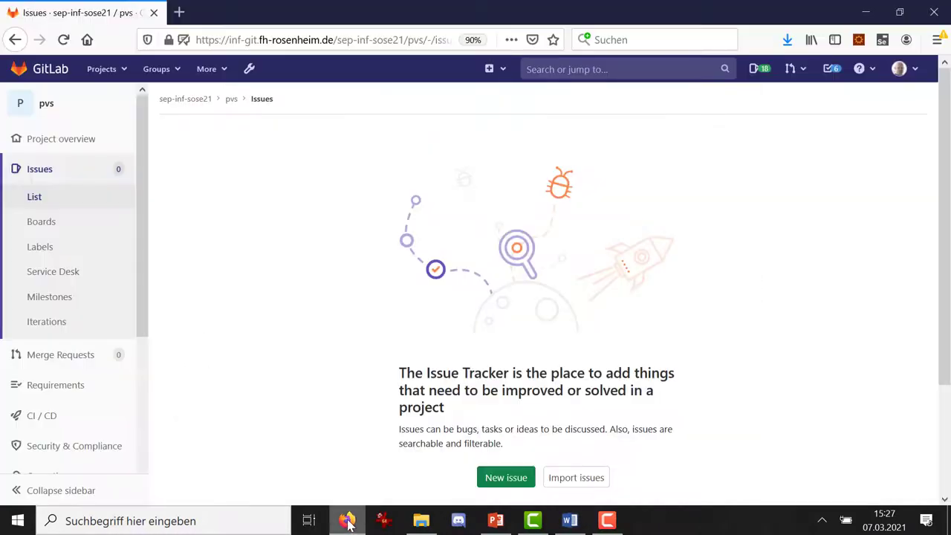
{"action": "left_click", "coordinate": [525, 480]}
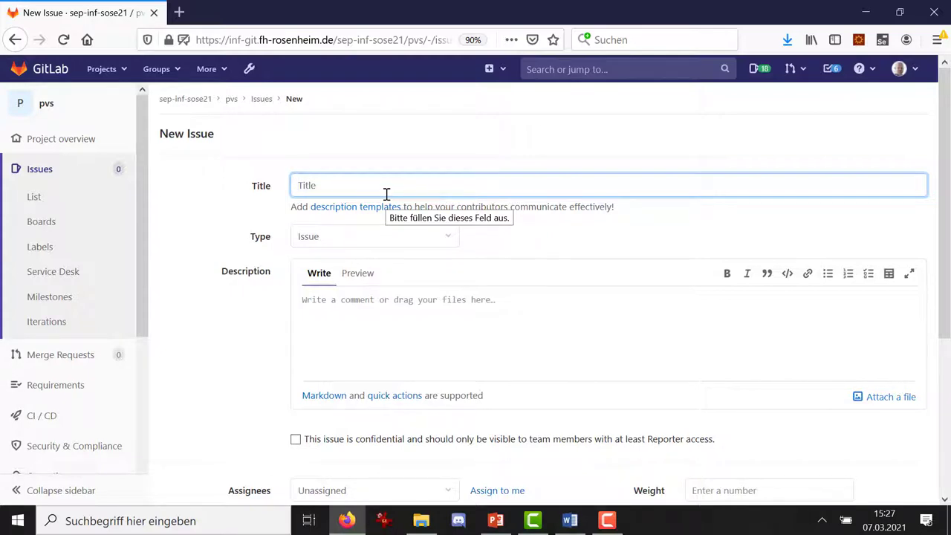
{"action": "type", "text": "Meilensteine anlegen"}
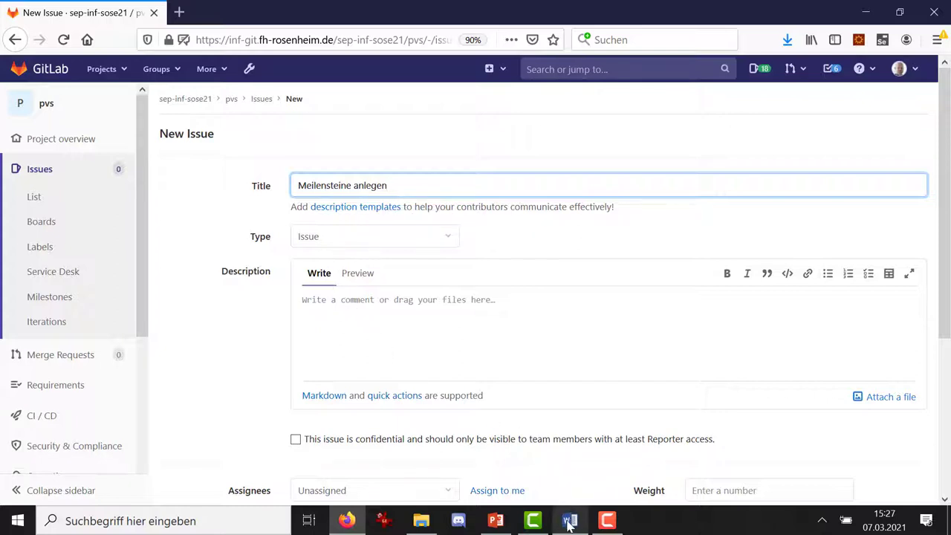
Copy the Meilensteine paragraph from the Word document, starting at "Tragen Sie in Gitlab", into the new issue's description.
{"action": "mouse_move", "coordinate": [569, 520]}
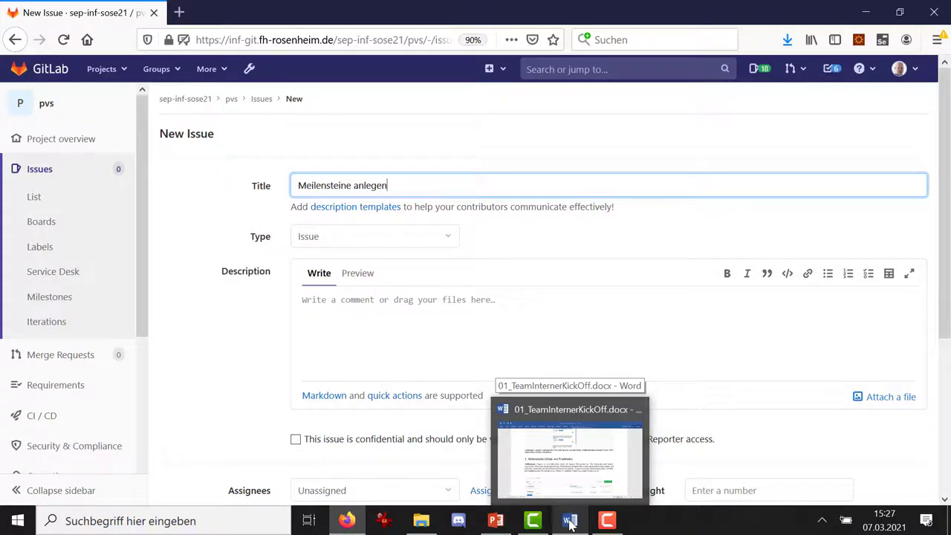
{"action": "left_click", "coordinate": [569, 523]}
{"action": "left_click", "coordinate": [350, 343]}
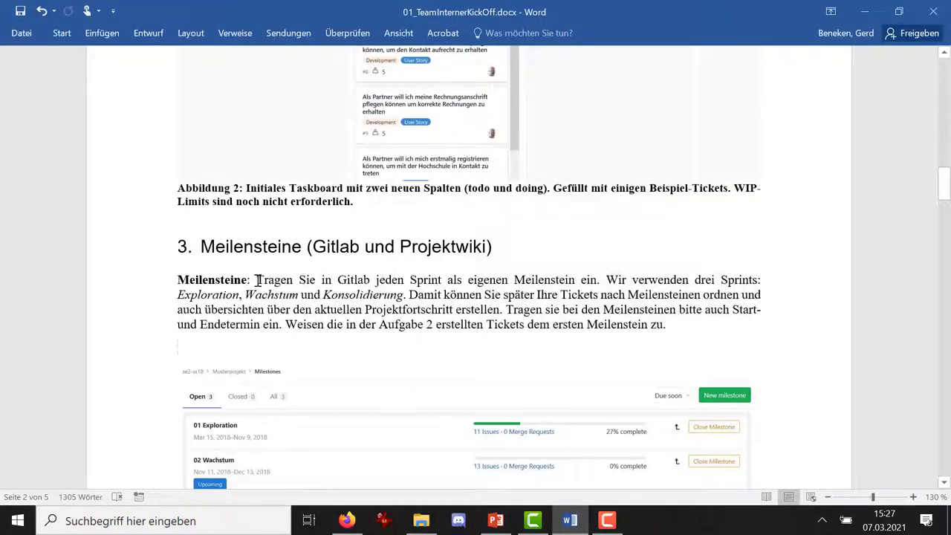
{"action": "left_click_drag", "start_coordinate": [258, 280], "coordinate": [673, 327]}
{"action": "key", "text": "ctrl+c"}
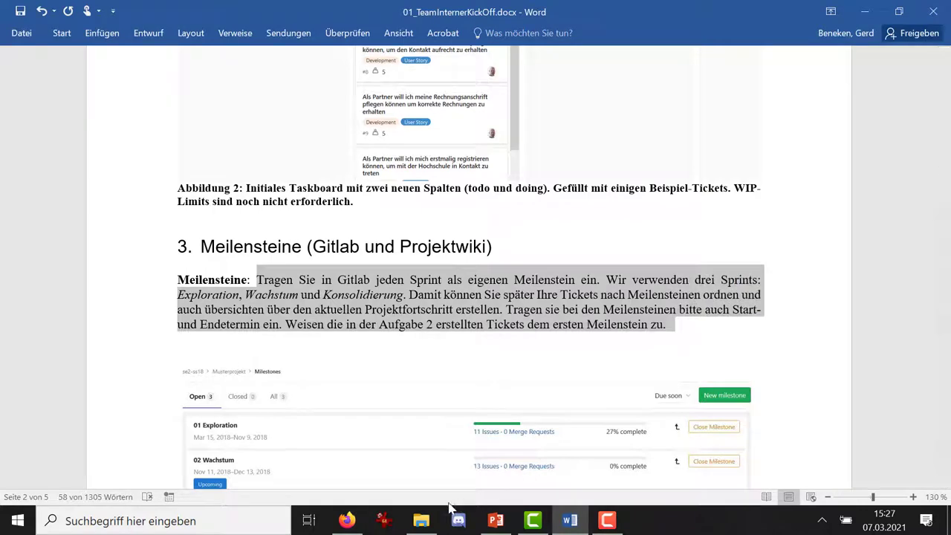
{"action": "left_click", "coordinate": [347, 520]}
{"action": "left_click", "coordinate": [346, 325]}
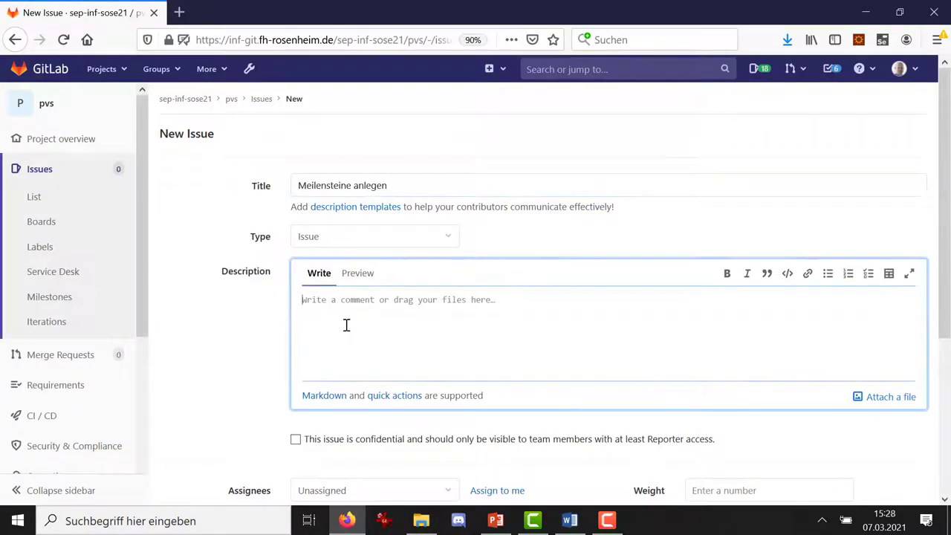
{"action": "key", "text": "ctrl+v"}
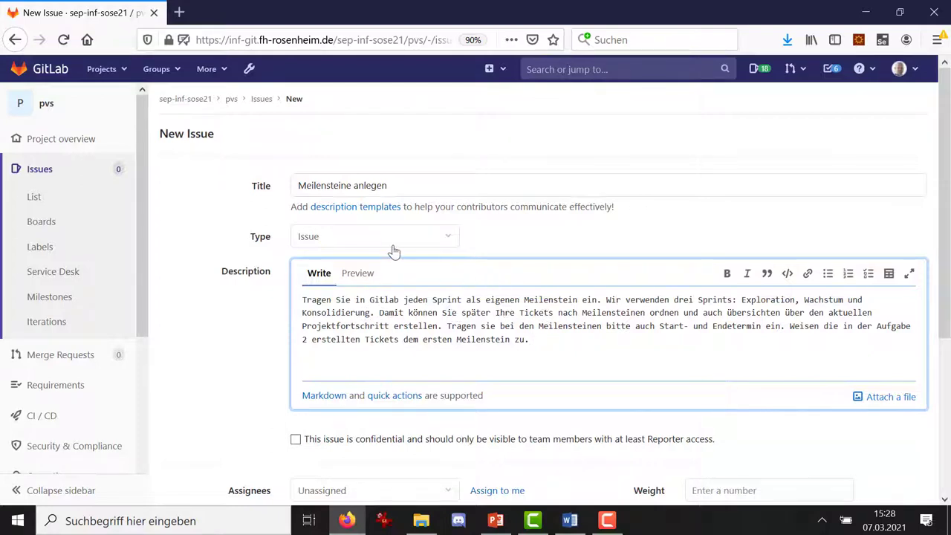
Keep the type as Issue, add the task list item "Explorativer Sprint" below the description text, and remove the stray table template.
{"action": "left_click", "coordinate": [448, 244]}
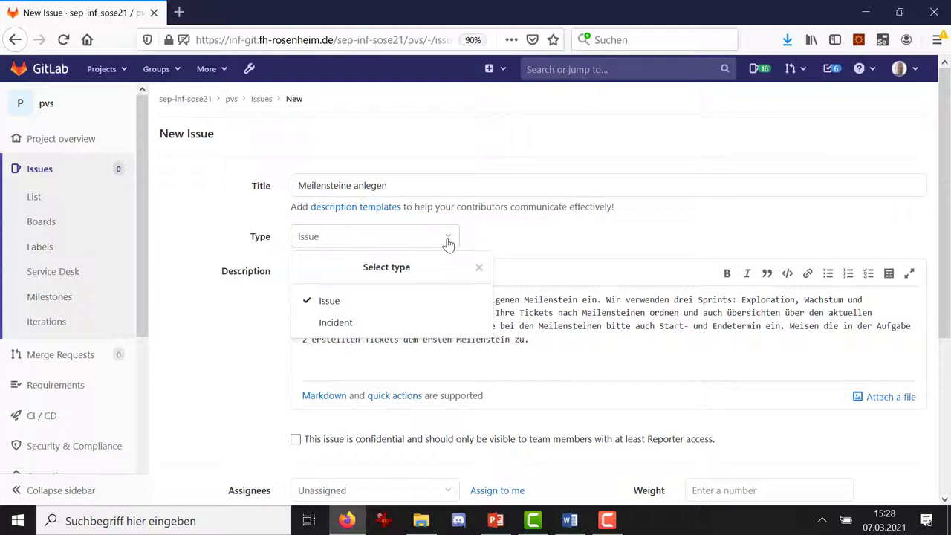
{"action": "left_click", "coordinate": [567, 335]}
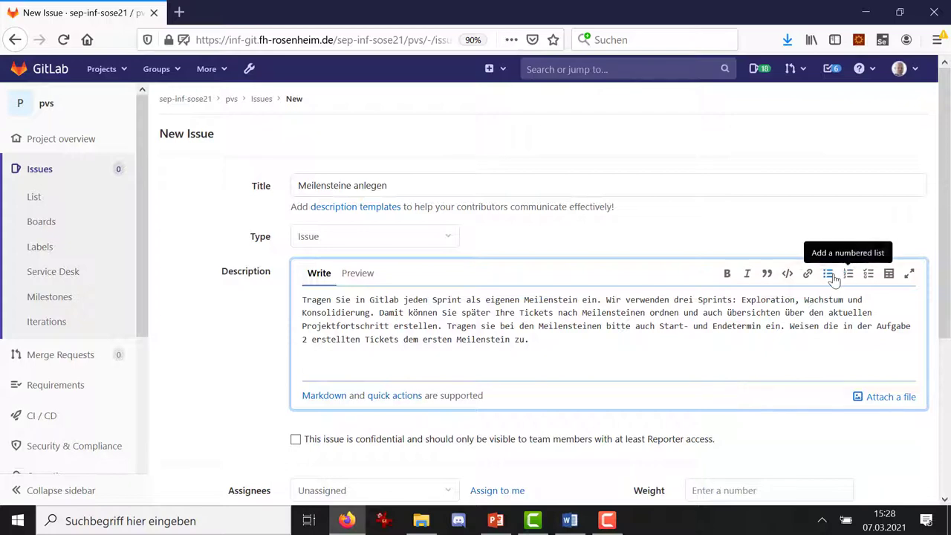
{"action": "left_click", "coordinate": [868, 275]}
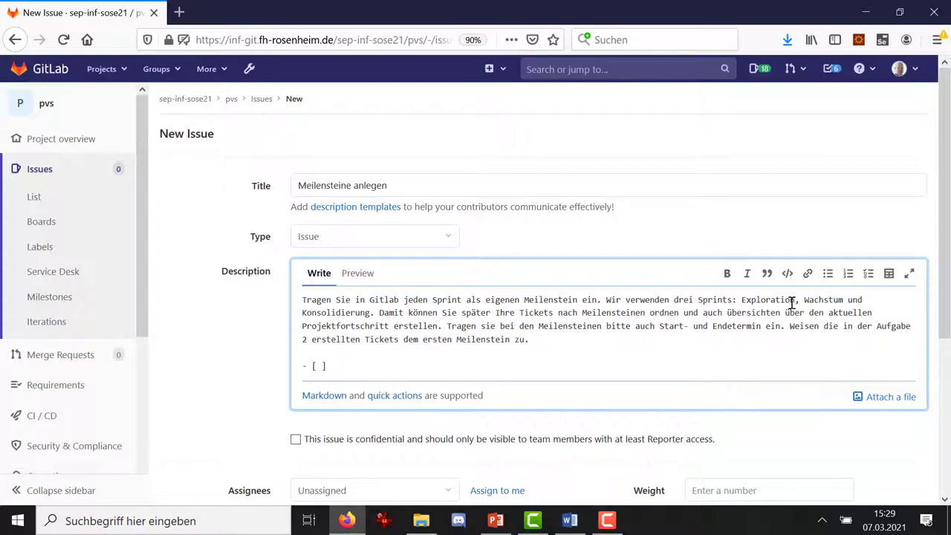
{"action": "type", "text": "Explorativer Sprint"}
{"action": "key", "text": "Return"}
{"action": "key", "text": "ctrl+shift+End"}
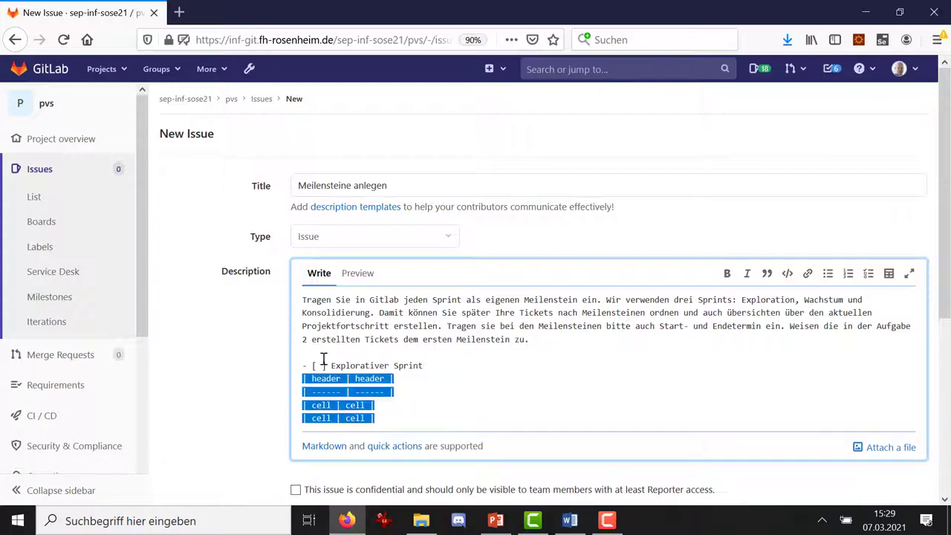
{"action": "key", "text": "BackSpace"}
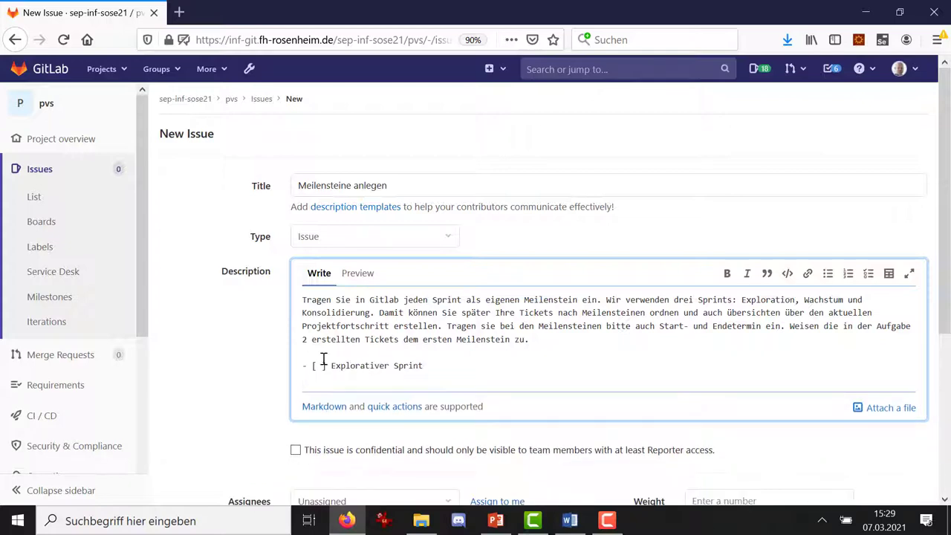
Add the task list items "Wachstumssprint" and "Konsolidierungssprint" to the issue description.
{"action": "left_click", "coordinate": [869, 275]}
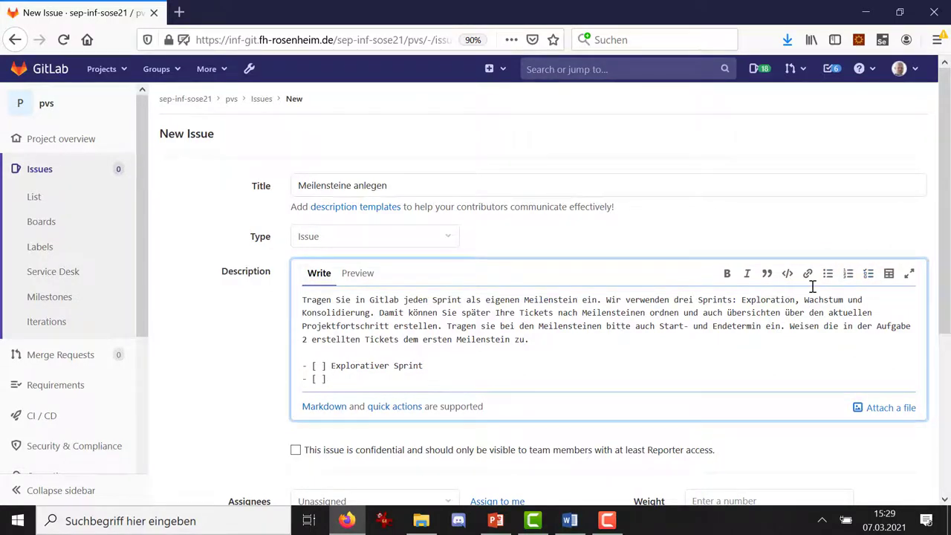
{"action": "type", "text": "Wachstumssprint"}
{"action": "key", "text": "Return"}
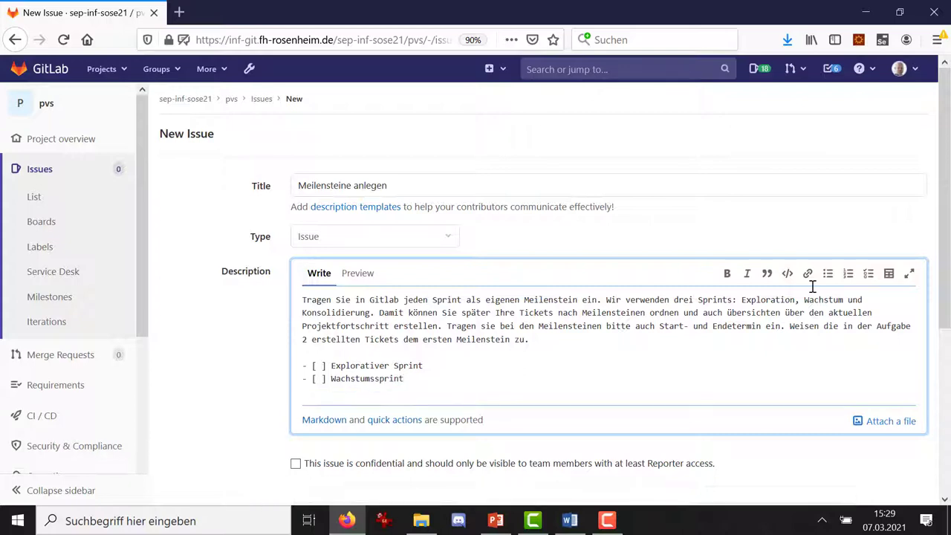
{"action": "left_click", "coordinate": [867, 277]}
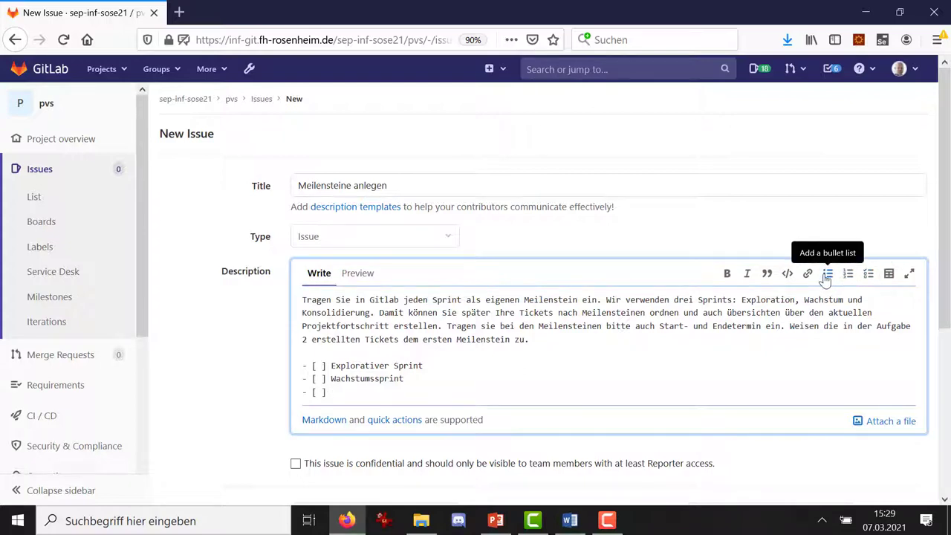
{"action": "type", "text": "Konsolidierungssprint"}
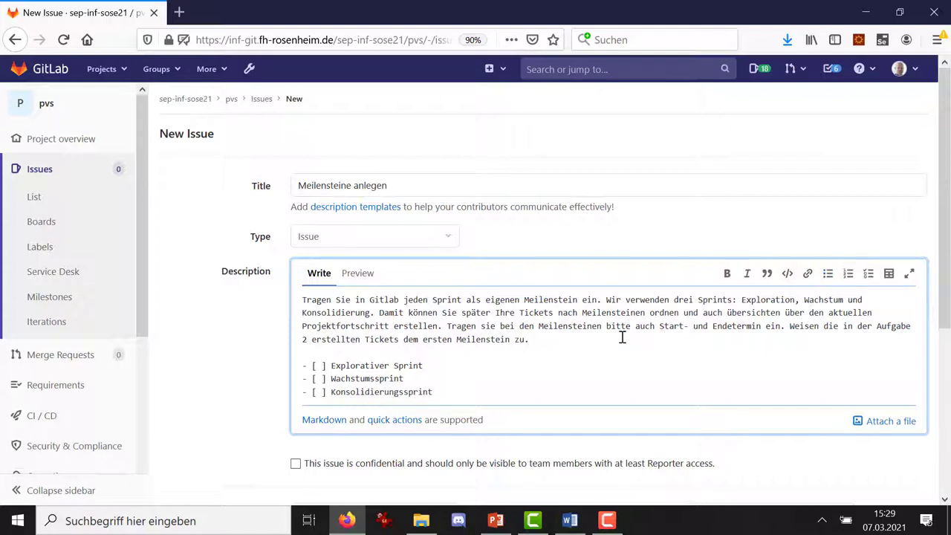
Review the assignee choices and submit the issue unassigned, without epic, milestone, labels, weight or due date.
{"action": "scroll", "coordinate": [622, 341], "scroll_direction": "down", "scroll_amount": 2}
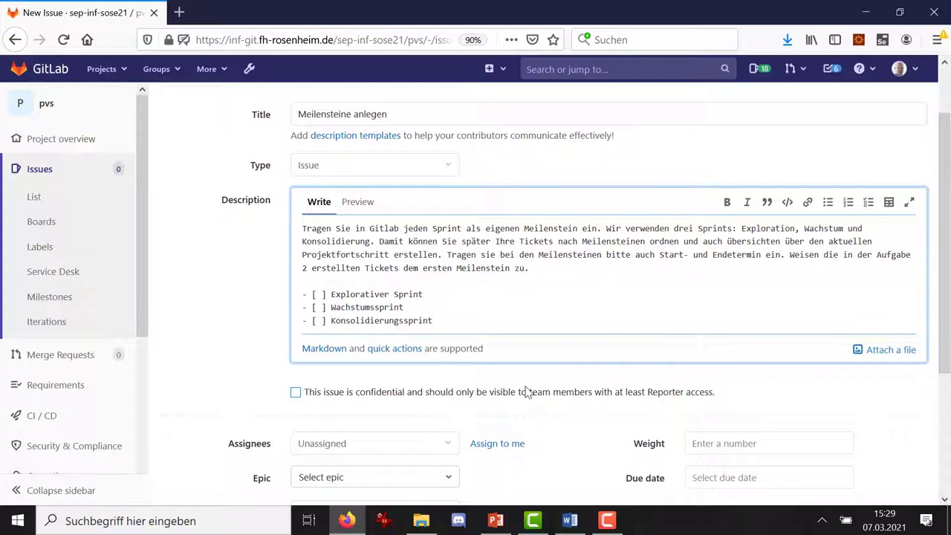
{"action": "scroll", "coordinate": [525, 392], "scroll_direction": "down", "scroll_amount": 2}
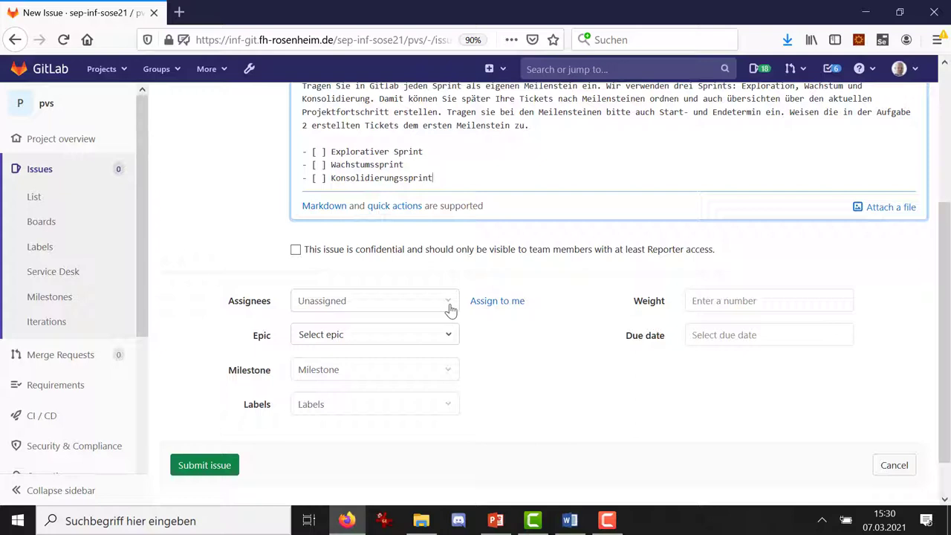
{"action": "left_click", "coordinate": [450, 306]}
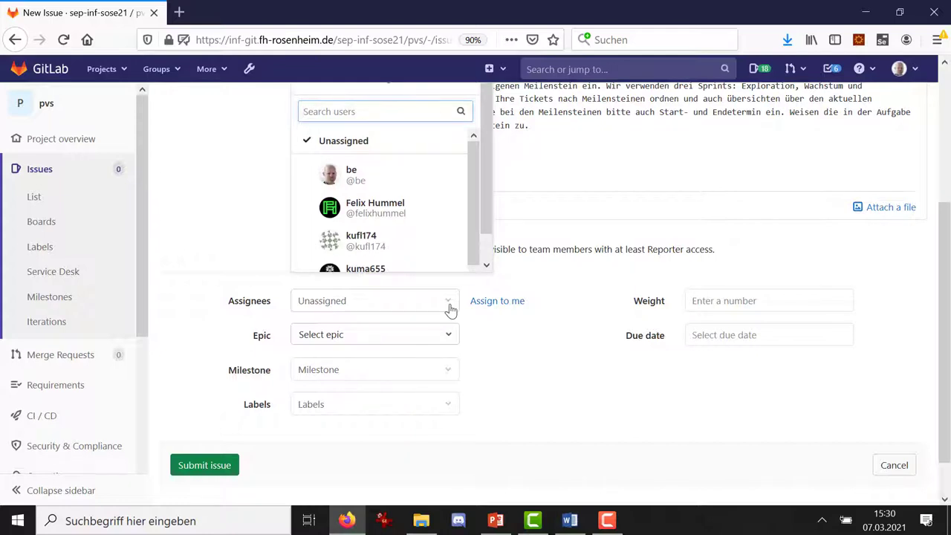
{"action": "left_click", "coordinate": [522, 380]}
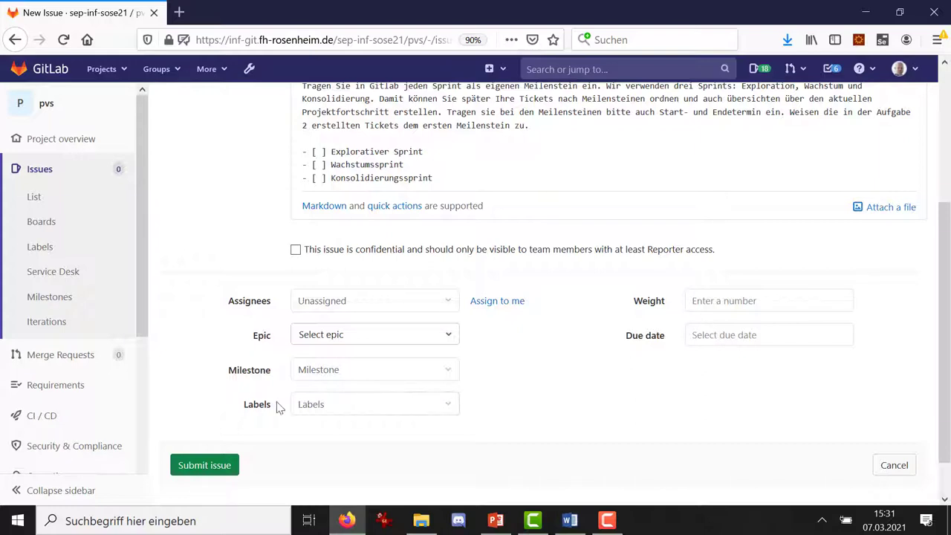
{"action": "left_click", "coordinate": [206, 465]}
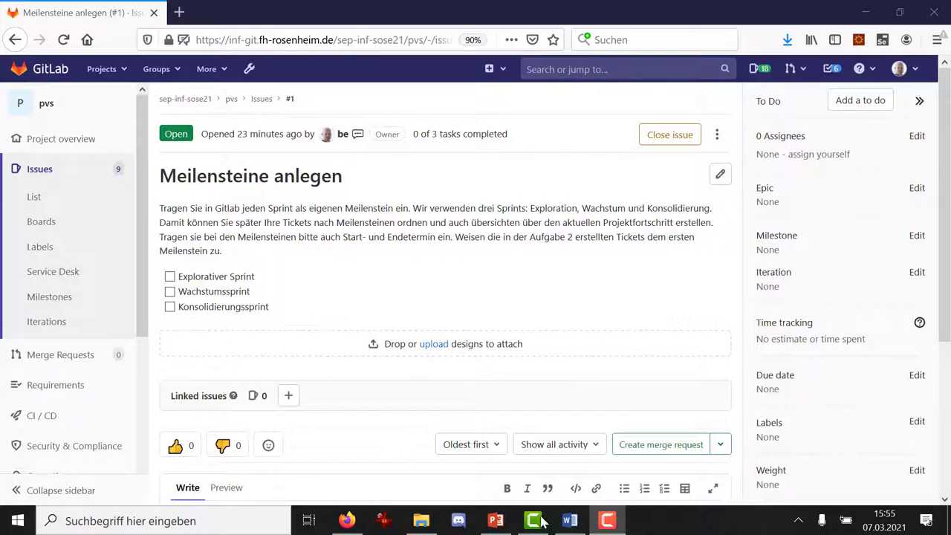
Tick a sprint task in the submitted issue's checklist and clear it again.
{"action": "left_click", "coordinate": [171, 307]}
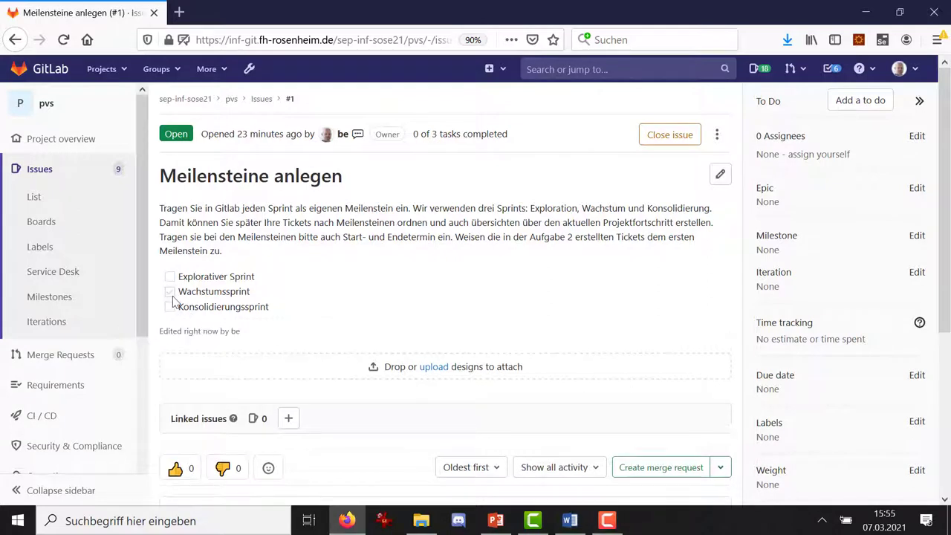
{"action": "left_click", "coordinate": [170, 307]}
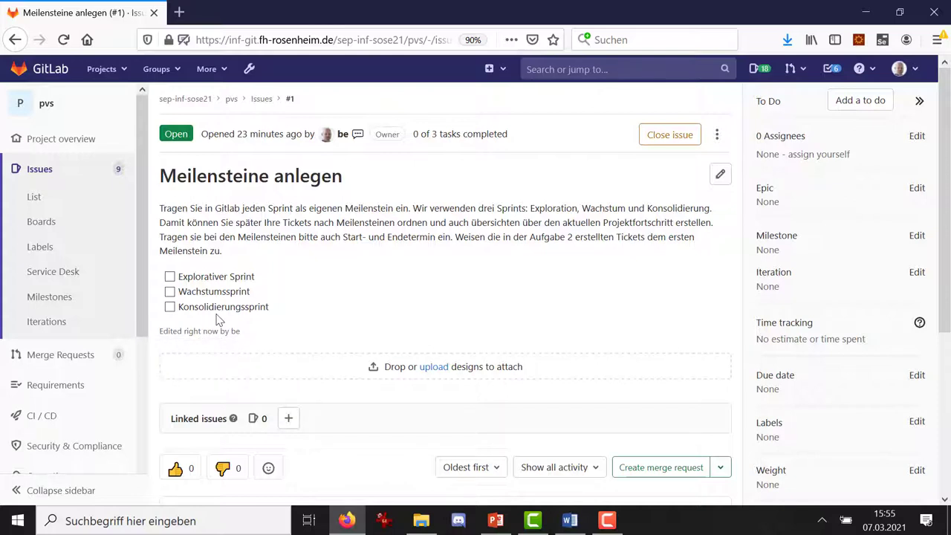
Open the project's issue list and look through the open issues.
{"action": "left_click", "coordinate": [52, 202]}
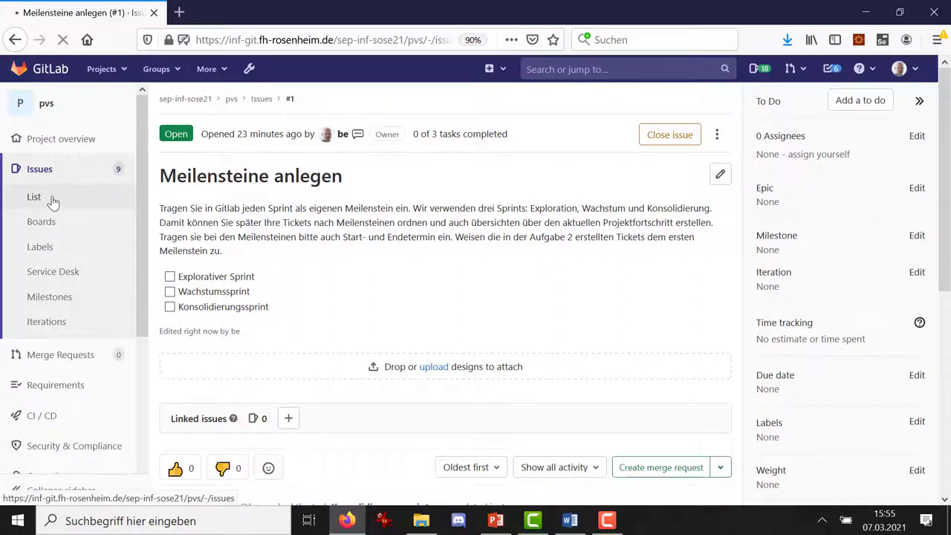
{"action": "scroll", "coordinate": [580, 383], "scroll_direction": "down", "scroll_amount": 4}
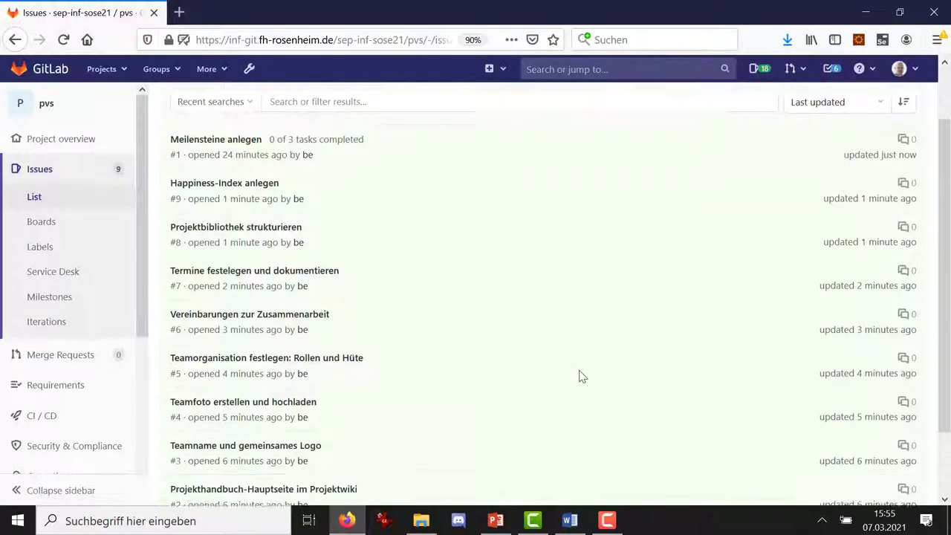
{"action": "scroll", "coordinate": [582, 376], "scroll_direction": "up", "scroll_amount": 2}
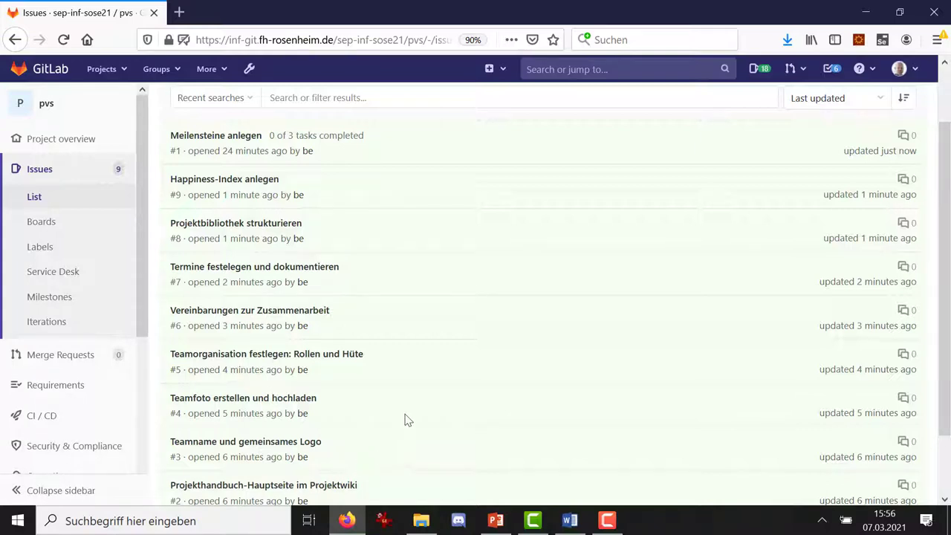
{"action": "scroll", "coordinate": [406, 419], "scroll_direction": "up", "scroll_amount": 2}
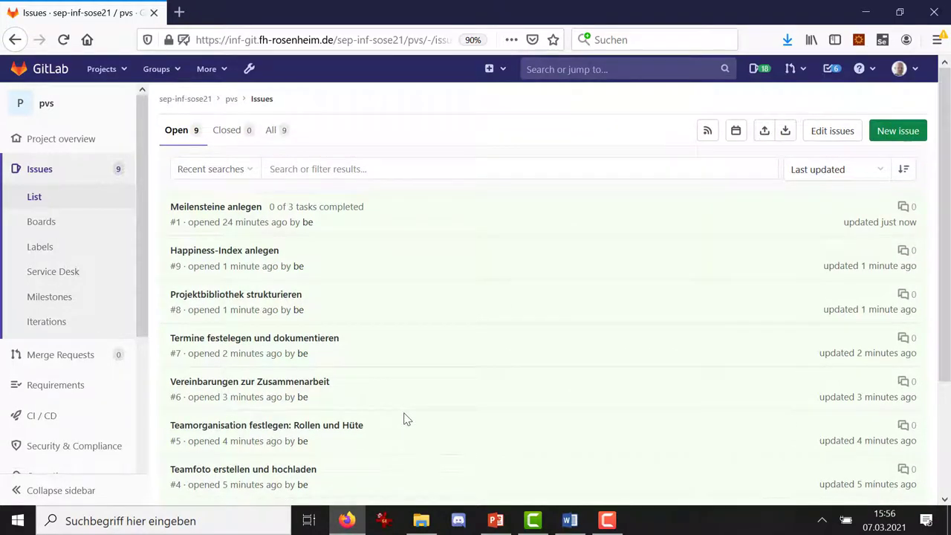